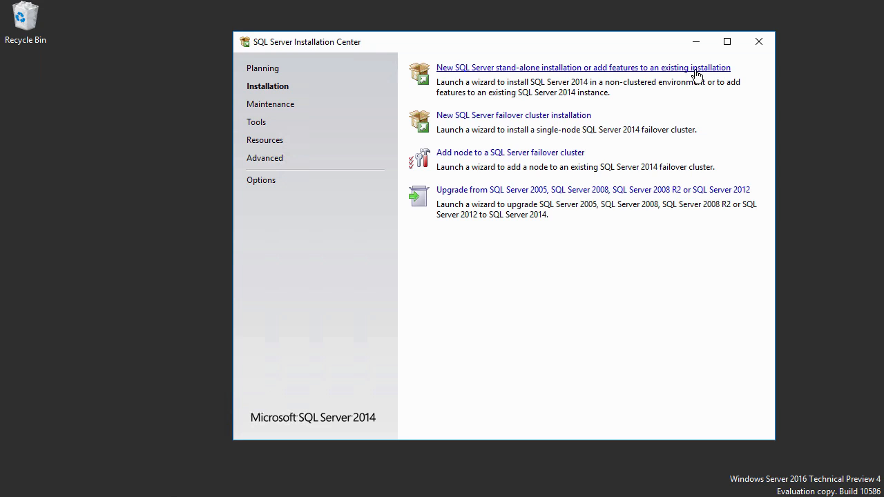
Step: Start a new SQL Server stand-alone installation and continue with the product key already filled in
{"action": "left_click", "coordinate": [522, 69]}
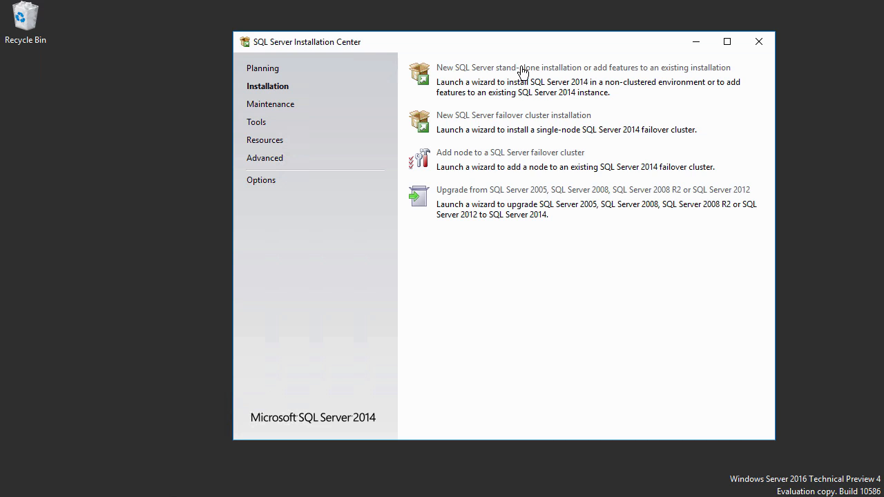
{"action": "left_click", "coordinate": [523, 68]}
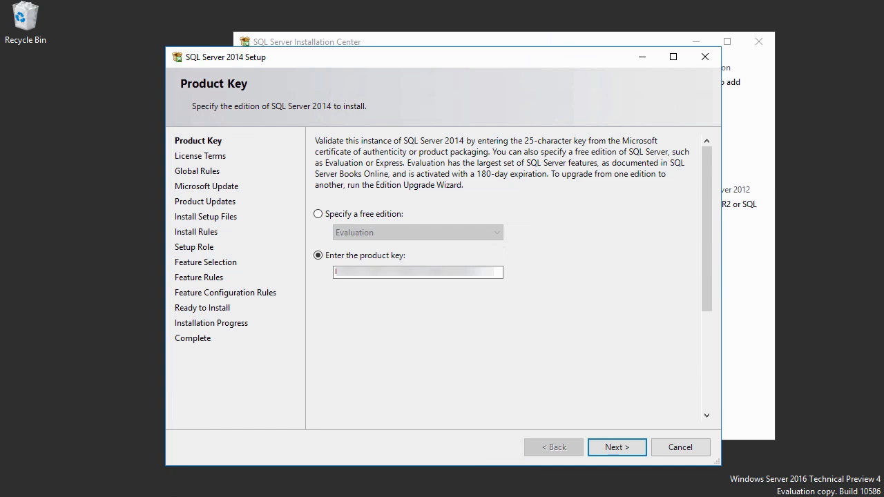
{"action": "left_click", "coordinate": [620, 450]}
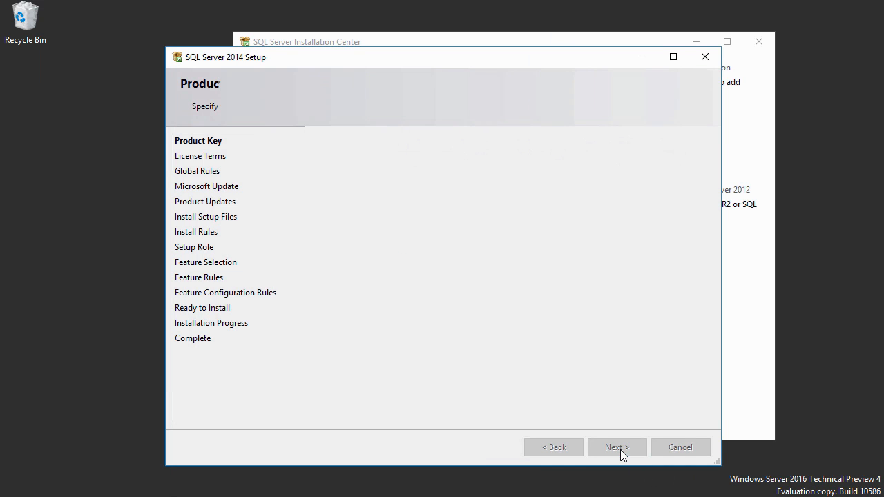
Step: Accept the license terms, turn on CEIP and Error Reporting, and continue with Microsoft Update checking left off
{"action": "left_click", "coordinate": [318, 313]}
{"action": "left_click", "coordinate": [317, 344]}
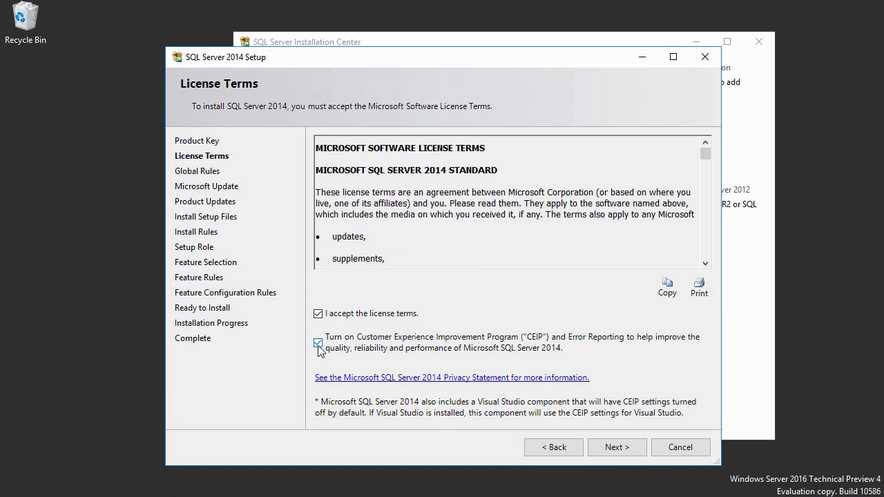
{"action": "left_click", "coordinate": [611, 449]}
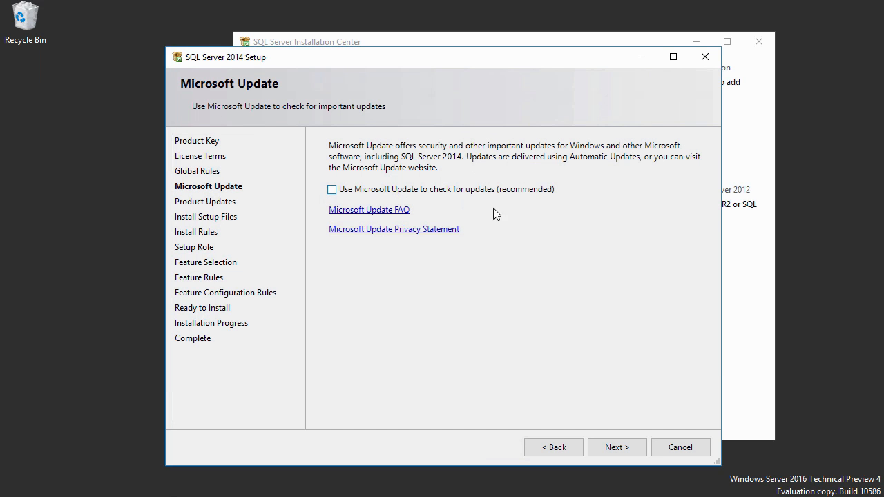
{"action": "left_click", "coordinate": [629, 448]}
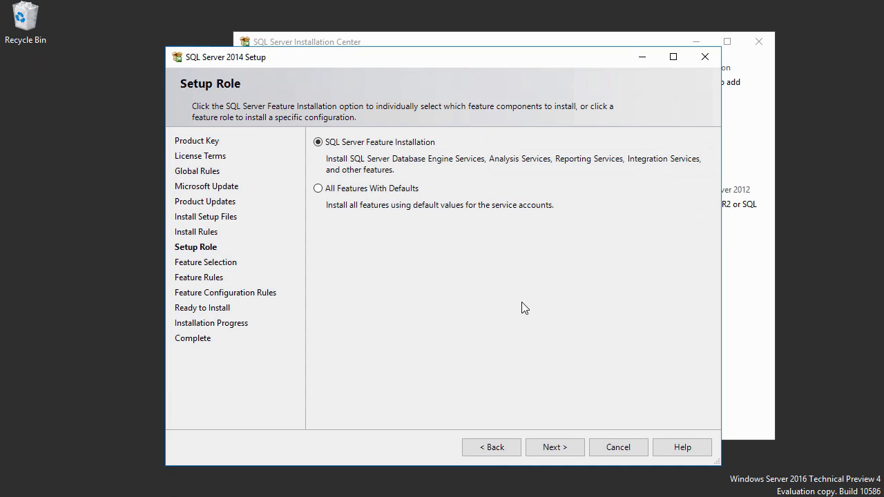
Step: Continue with the SQL Server Feature Installation role and select Database Engine Services and Reporting Services - Native
{"action": "left_click", "coordinate": [555, 448]}
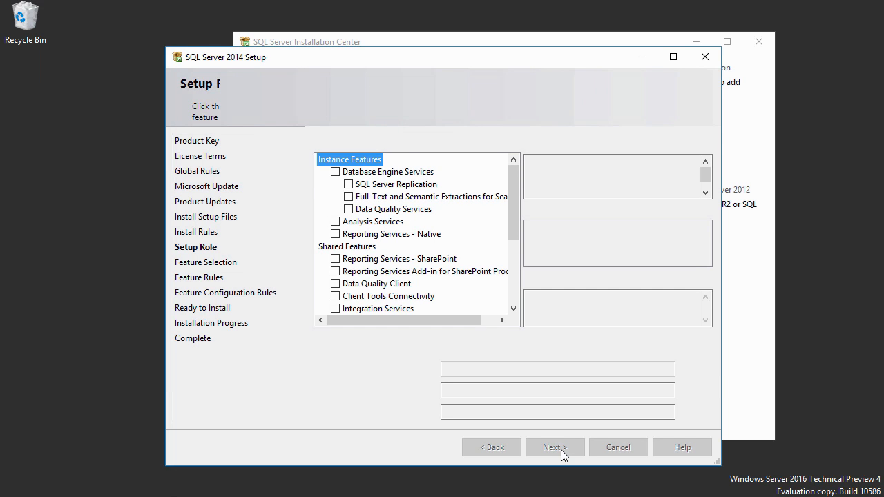
{"action": "left_click", "coordinate": [335, 172]}
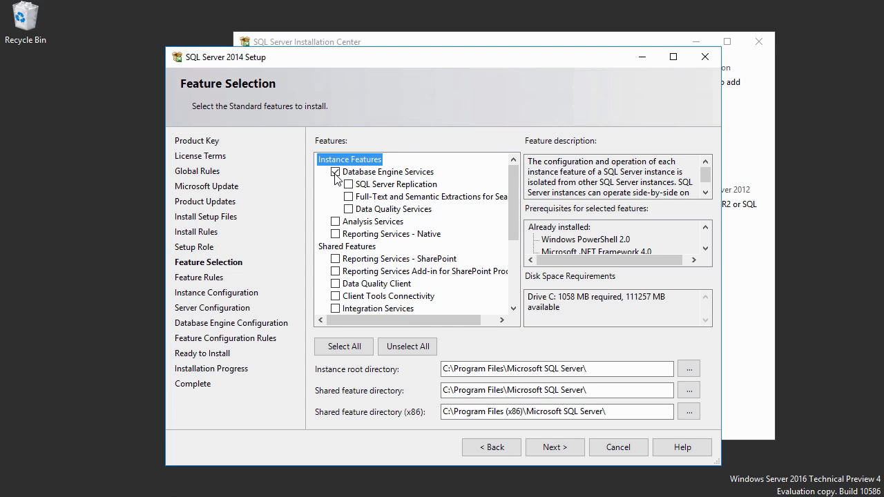
{"action": "left_click", "coordinate": [336, 234]}
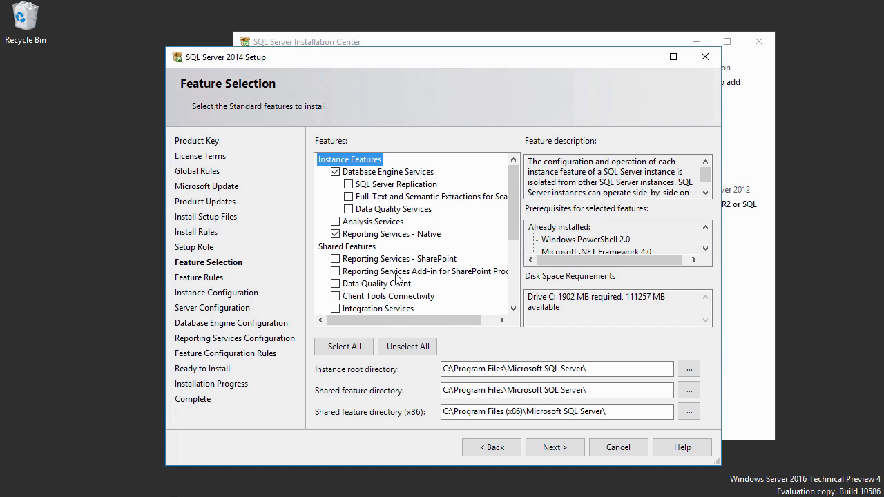
Step: Add Management Tools - Basic and Management Tools - Complete to the shared features and continue to the instance configuration
{"action": "left_click", "coordinate": [513, 308]}
{"action": "left_click", "coordinate": [513, 309]}
{"action": "left_click", "coordinate": [513, 308]}
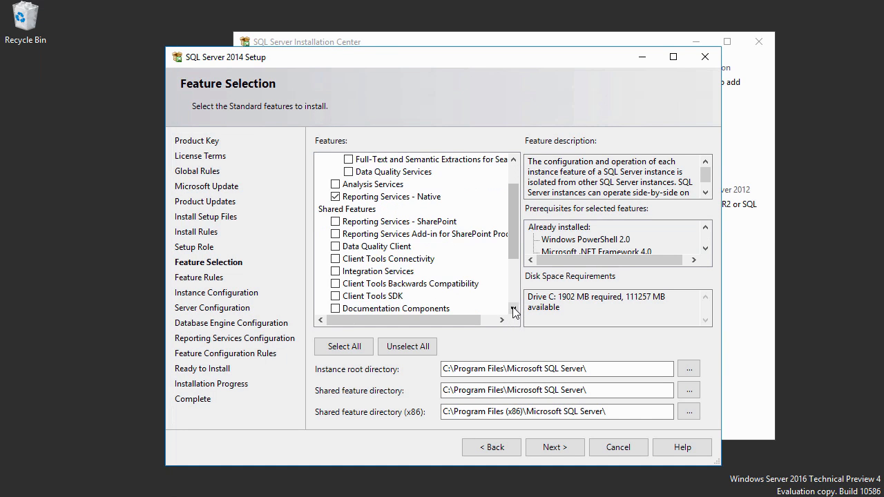
{"action": "left_click", "coordinate": [513, 309]}
{"action": "left_click", "coordinate": [513, 309]}
{"action": "left_click", "coordinate": [513, 309]}
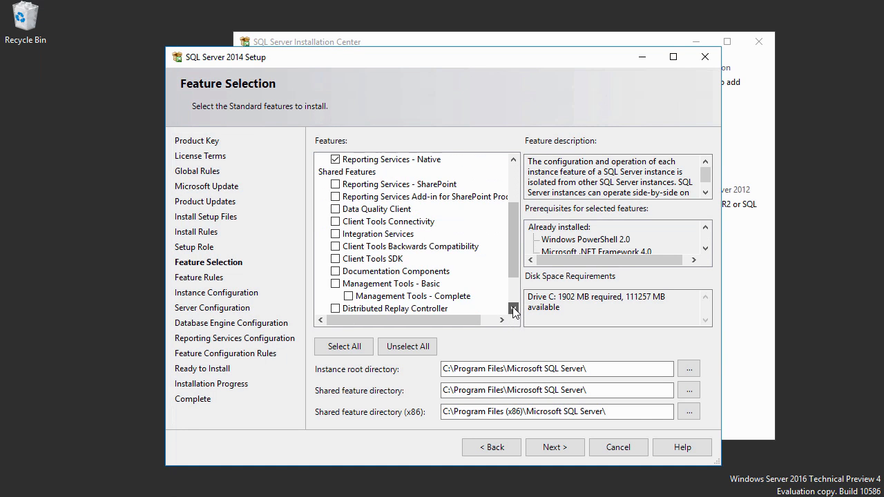
{"action": "left_click", "coordinate": [335, 284]}
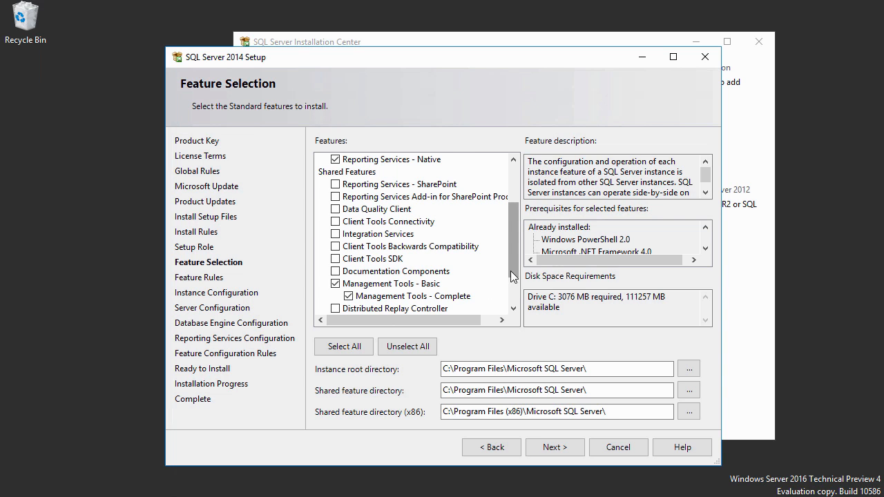
{"action": "mouse_move", "coordinate": [513, 276]}
{"action": "left_mouse_down"}
{"action": "mouse_move", "coordinate": [513, 293]}
{"action": "mouse_move", "coordinate": [512, 269]}
{"action": "left_mouse_up"}
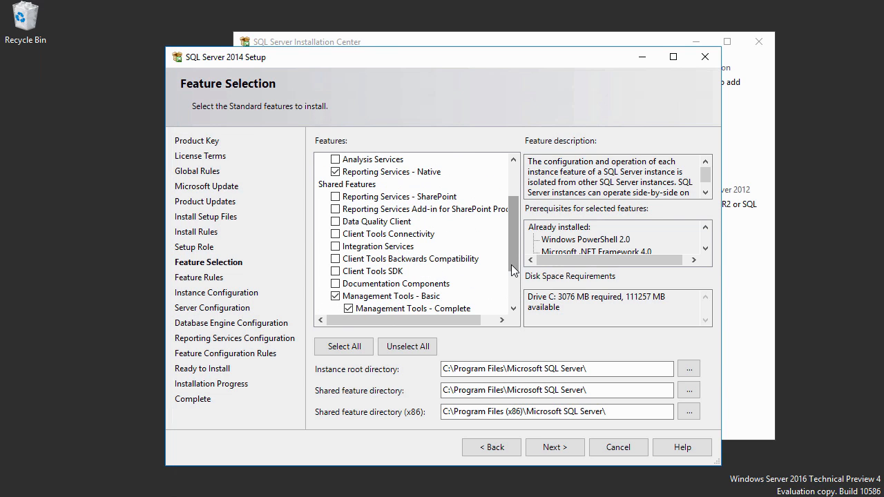
{"action": "left_click", "coordinate": [551, 449]}
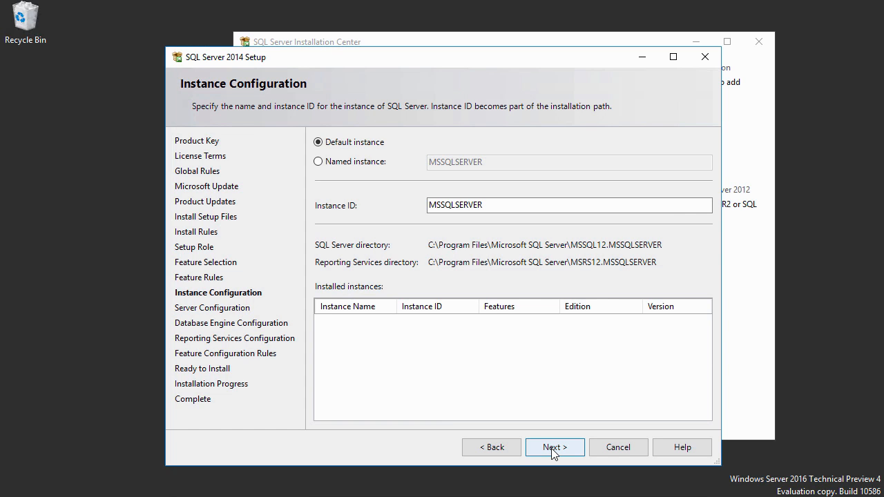
Step: Accept the default instance, service accounts and native Reporting Services configuration, with the current user as SQL Server administrator under Windows authentication mode
{"action": "left_click", "coordinate": [553, 449]}
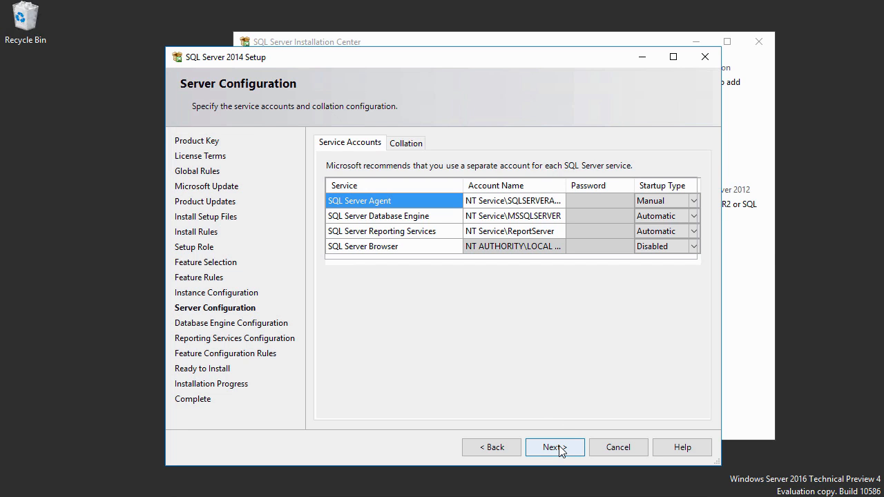
{"action": "left_click", "coordinate": [558, 446]}
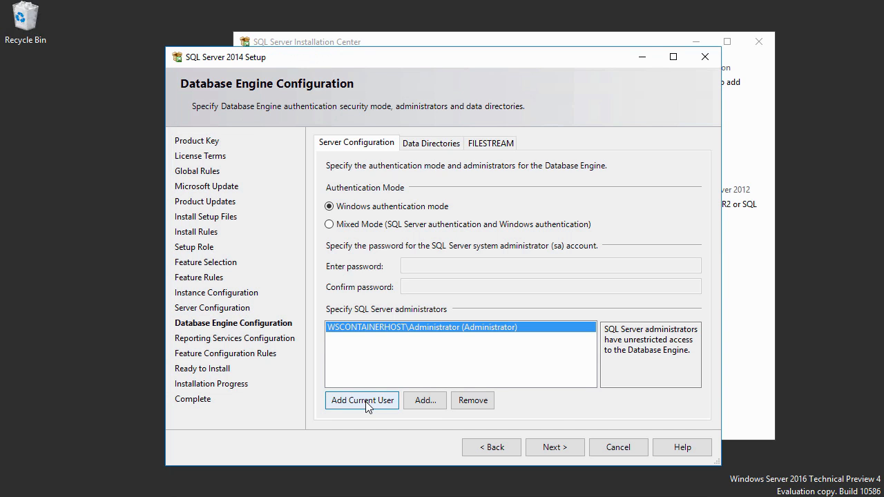
{"action": "left_click", "coordinate": [565, 445]}
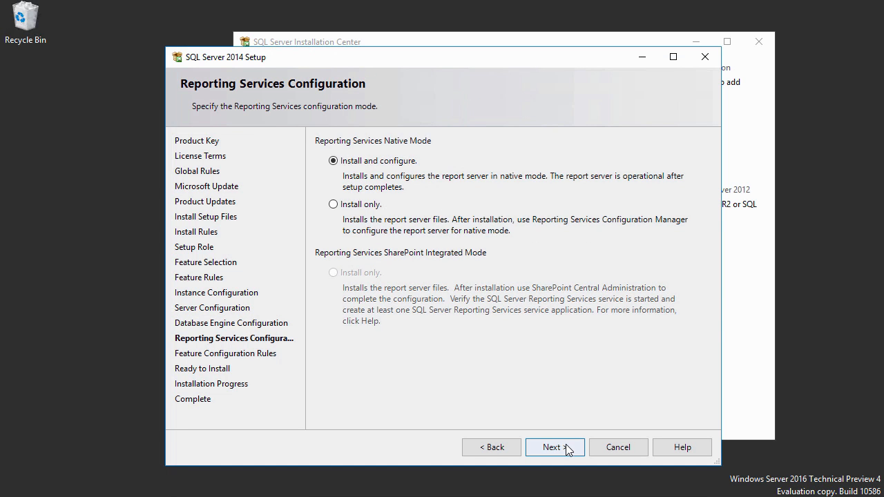
{"action": "left_click", "coordinate": [565, 446]}
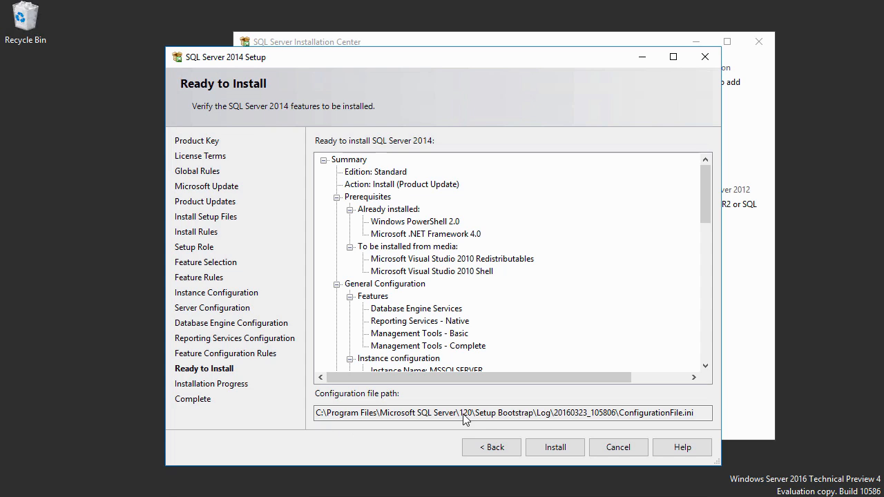
Step: Cancel the SQL Server setup at the Ready to Install stage and confirm quitting
{"action": "left_click", "coordinate": [631, 449]}
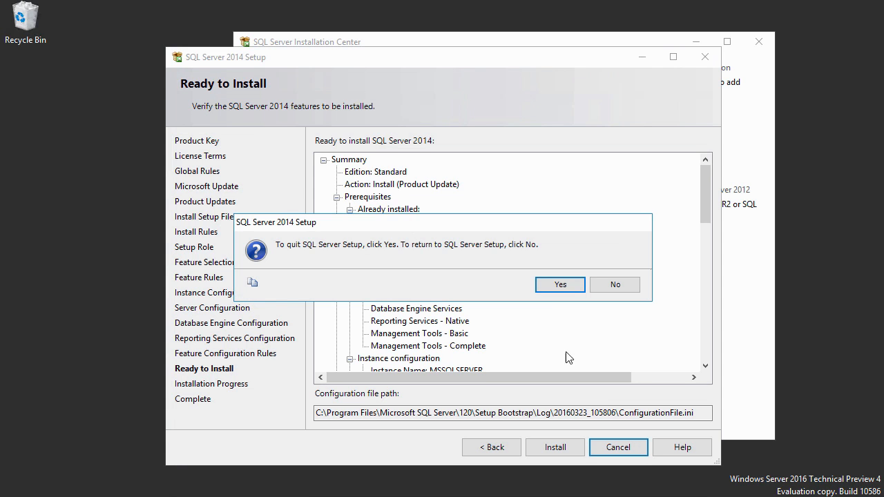
{"action": "left_click", "coordinate": [560, 284]}
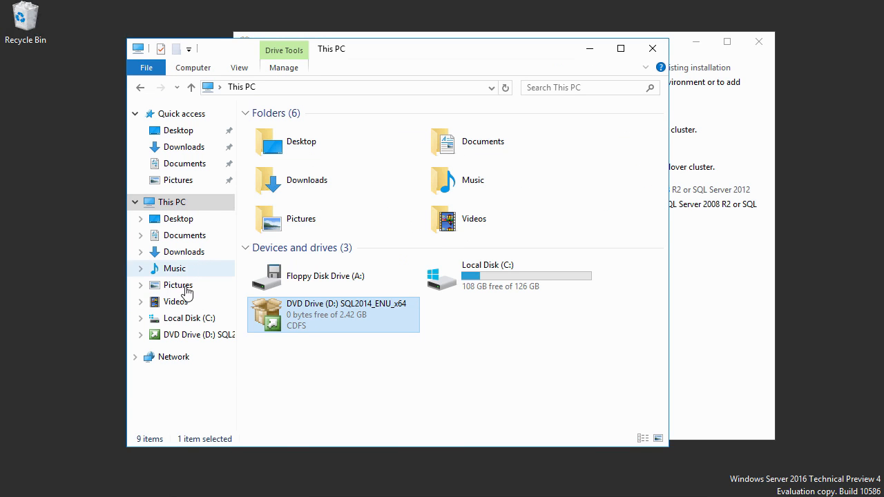
Step: In File Explorer, open the folder C:\Program Files\Microsoft SQL Server\120\Setup Bootstrap\Log\20160323_105806
{"action": "left_click", "coordinate": [142, 318]}
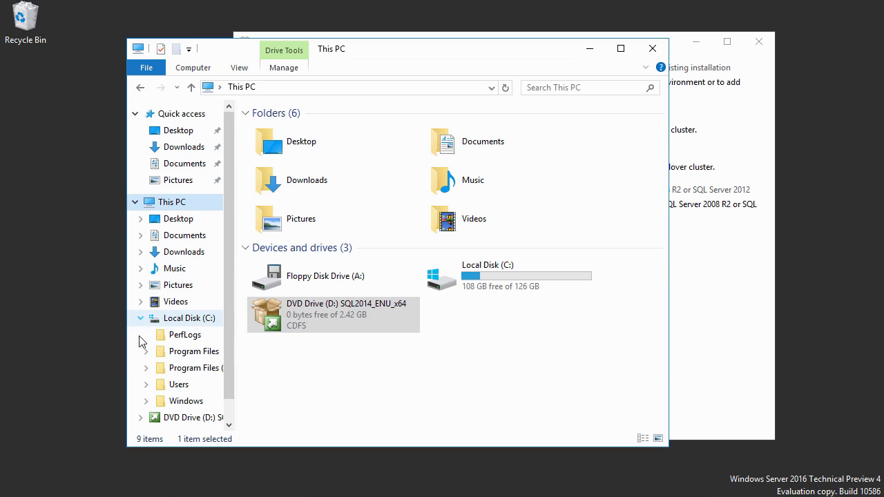
{"action": "left_click", "coordinate": [146, 352]}
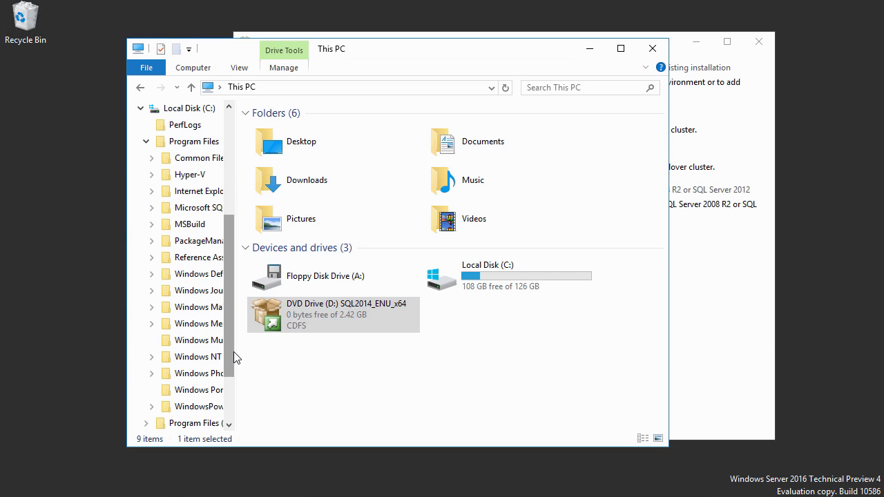
{"action": "left_click_drag", "start_coordinate": [235, 351], "coordinate": [331, 347]}
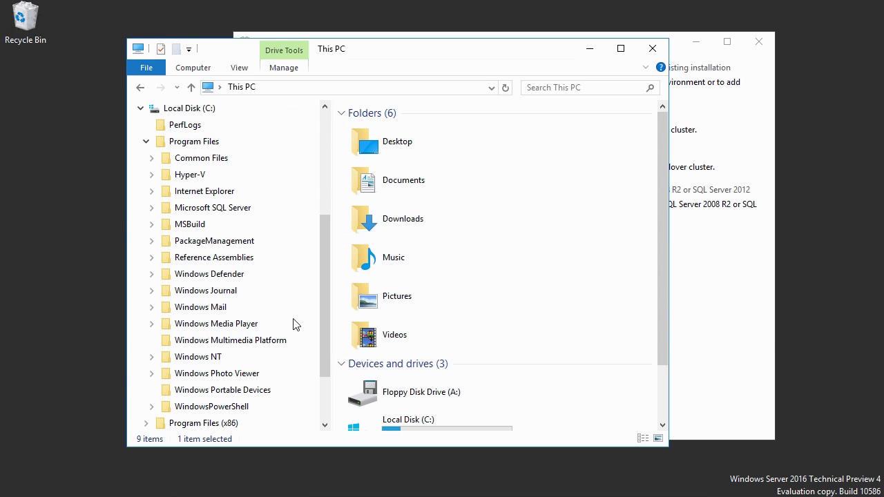
{"action": "left_click", "coordinate": [151, 208]}
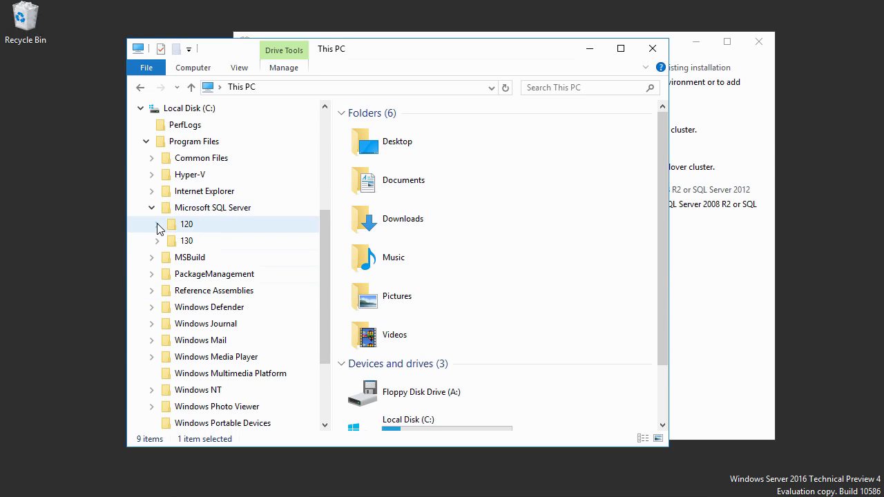
{"action": "left_click", "coordinate": [157, 224]}
{"action": "left_click", "coordinate": [163, 240]}
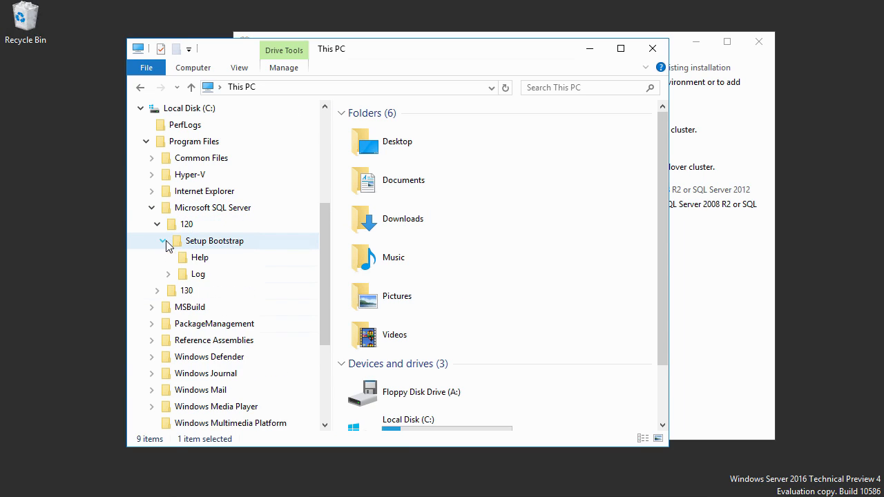
{"action": "left_click", "coordinate": [203, 243]}
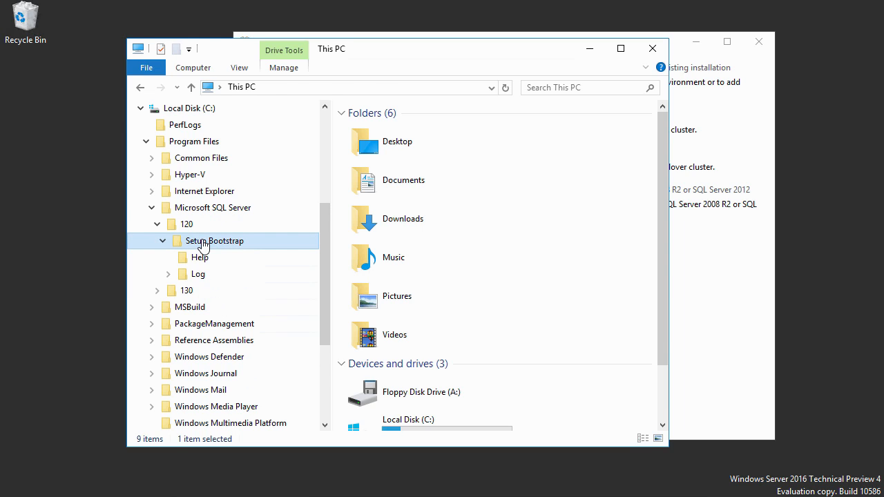
{"action": "left_click", "coordinate": [196, 275]}
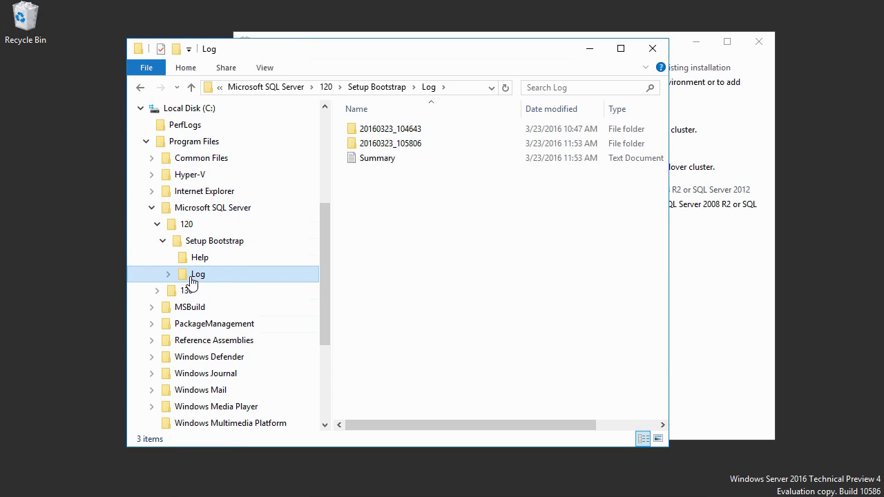
{"action": "left_click", "coordinate": [169, 275]}
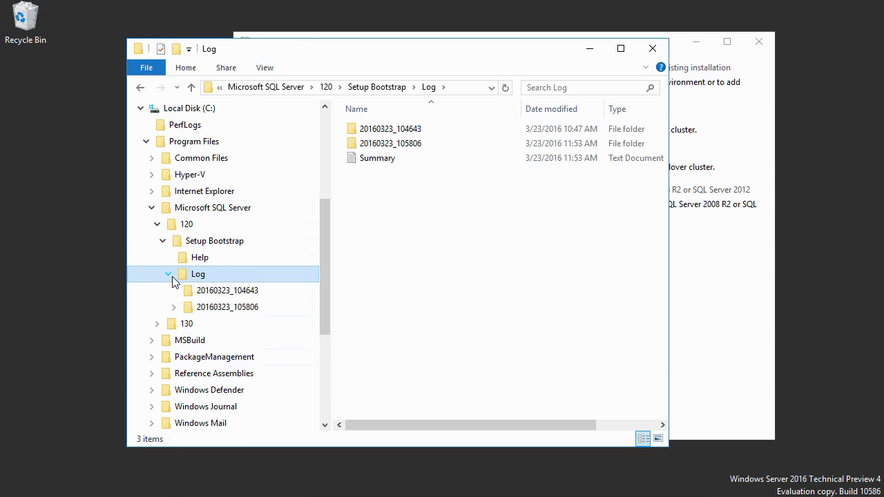
{"action": "left_click", "coordinate": [225, 310]}
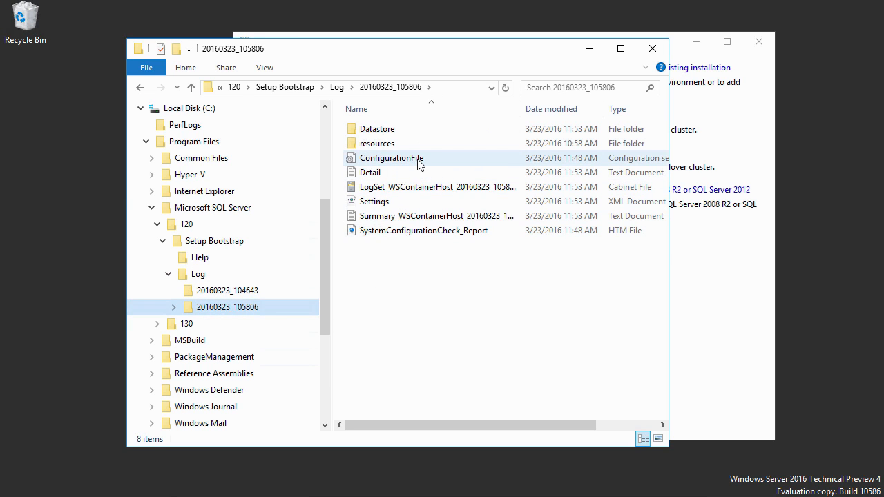
Step: Open ConfigurationFile from the 20160323_105806 log folder for editing in Notepad
{"action": "left_click", "coordinate": [419, 164]}
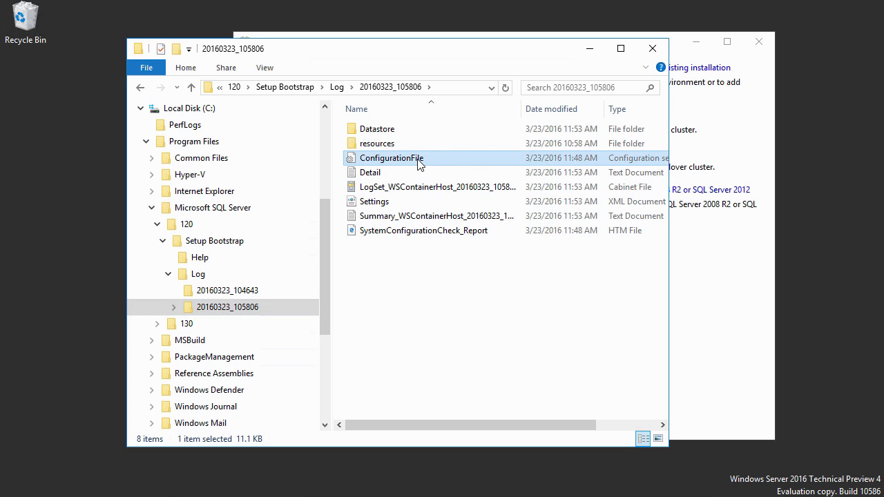
{"action": "right_click", "coordinate": [419, 163]}
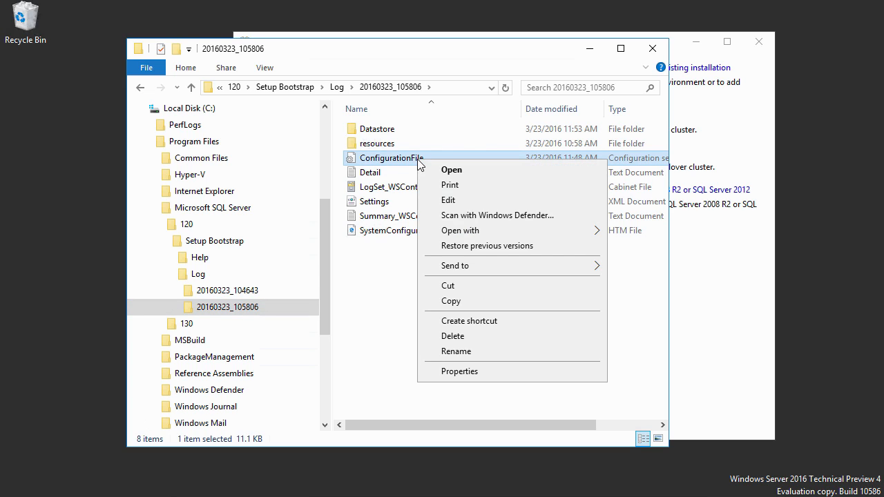
{"action": "left_click", "coordinate": [449, 200]}
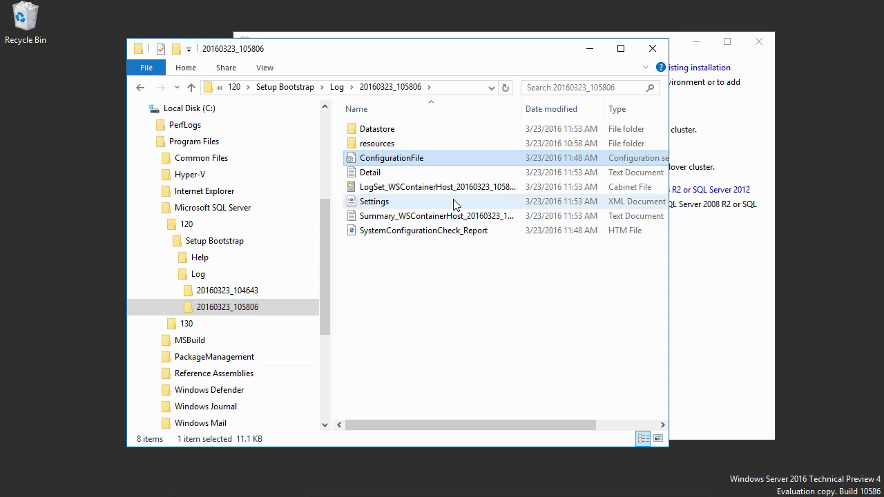
Step: Comment out the UIMODE="Normal" line with a leading semicolon
{"action": "left_click", "coordinate": [327, 343]}
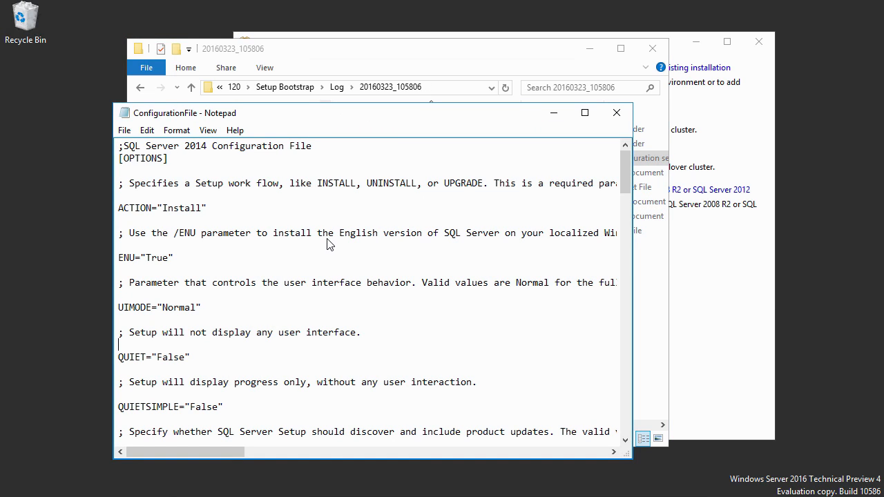
{"action": "left_click", "coordinate": [119, 308]}
{"action": "type", "text": ";"}
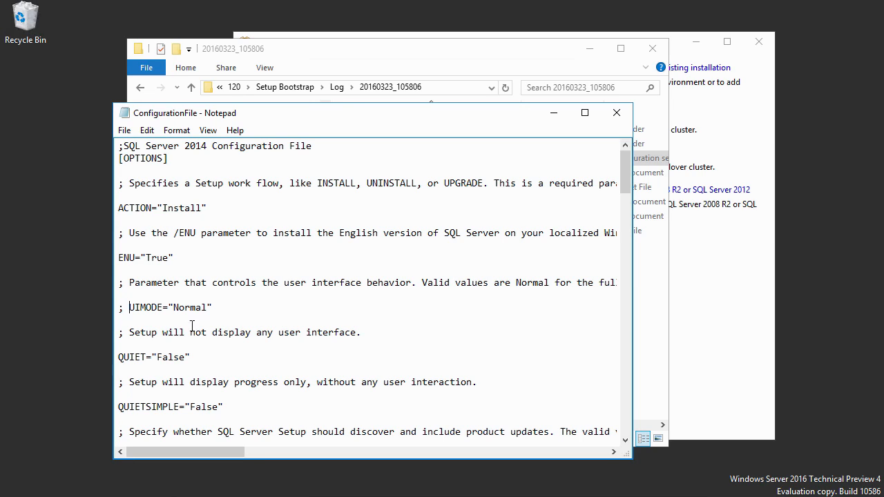
Step: Set the QUIET parameter to "True" in the configuration file
{"action": "left_click", "coordinate": [184, 359]}
{"action": "key", "text": "BackSpace"}
{"action": "key", "text": "BackSpace"}
{"action": "key", "text": "BackSpace"}
{"action": "key", "text": "BackSpace"}
{"action": "key", "text": "BackSpace"}
{"action": "type", "text": "True"}
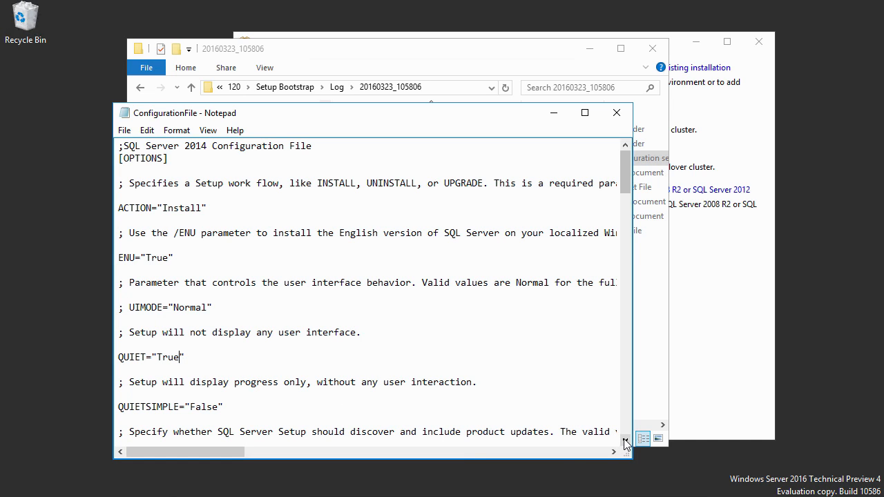
Step: Set the SQLSYSADMINACCOUNTS parameter to "BUILTIN\ADMINISTRATORS" in the configuration file
{"action": "left_click_drag", "start_coordinate": [626, 442], "coordinate": [625, 442]}
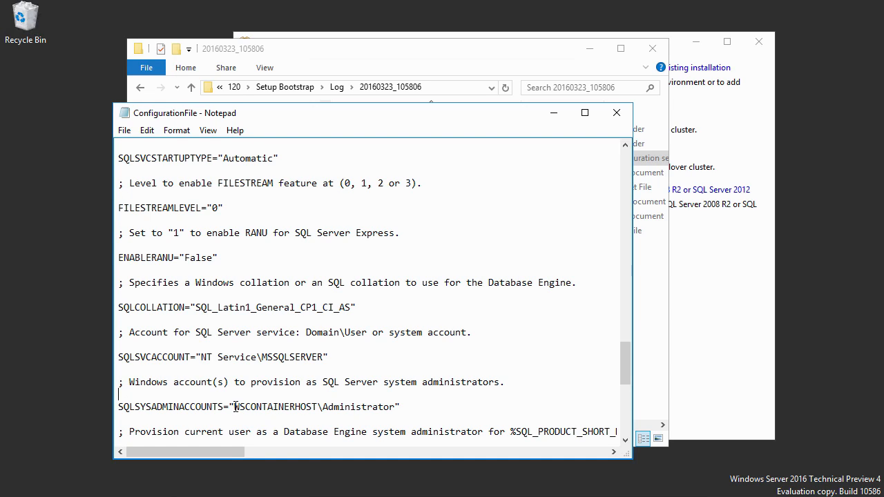
{"action": "left_click_drag", "start_coordinate": [235, 408], "coordinate": [397, 412]}
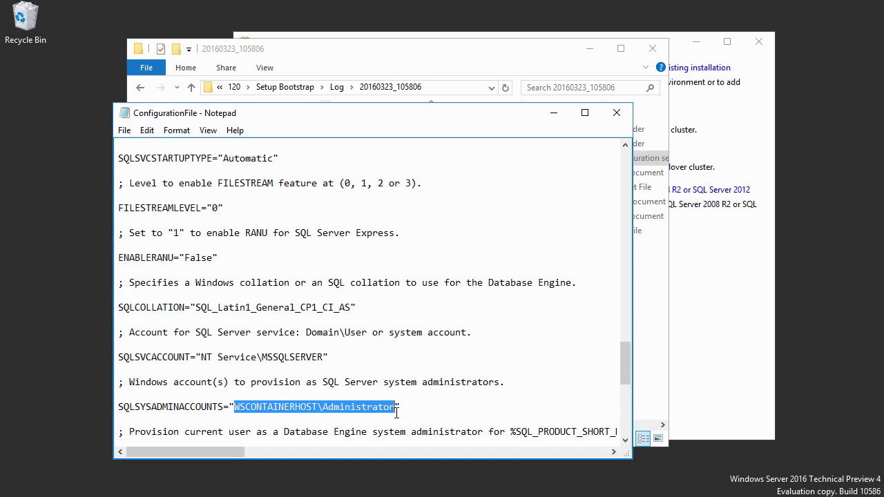
{"action": "type", "text": "BUILTIN\\ADMINISTRATORS"}
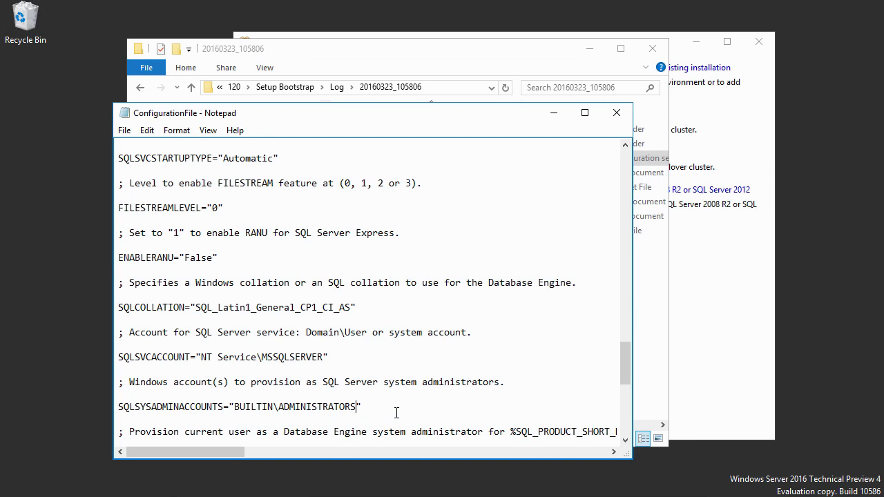
Step: Add the line IACCEPTSQLSERVERLICENSETERMS="True" at the end of the configuration file and save the file
{"action": "left_click", "coordinate": [626, 441]}
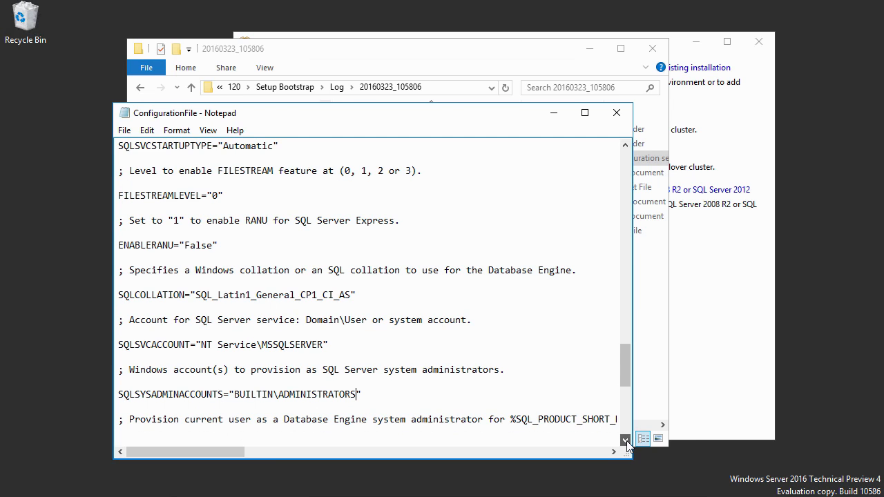
{"action": "left_click_drag", "start_coordinate": [626, 441], "coordinate": [626, 441]}
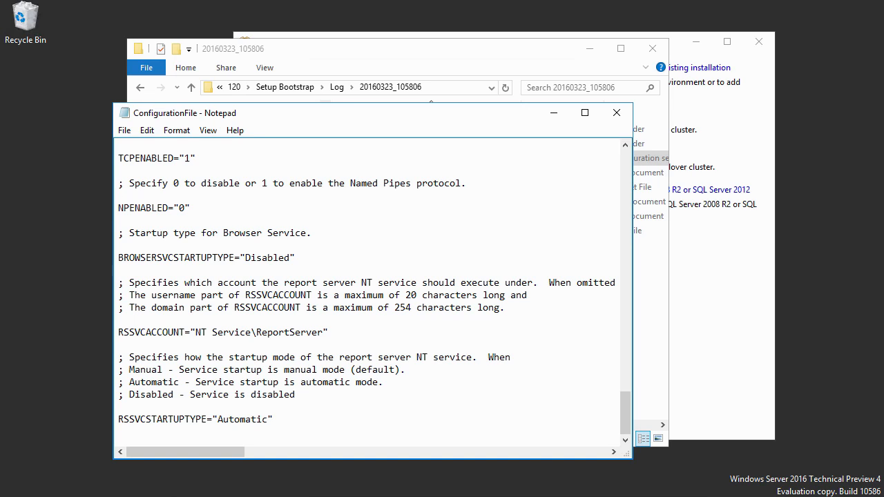
{"action": "right_click", "coordinate": [171, 434]}
{"action": "left_click", "coordinate": [228, 301]}
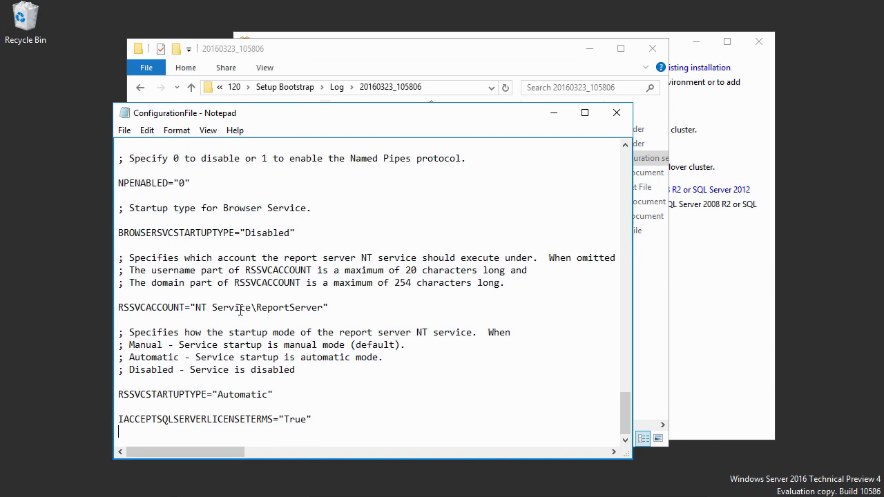
{"action": "left_click", "coordinate": [283, 391]}
{"action": "left_click", "coordinate": [123, 132]}
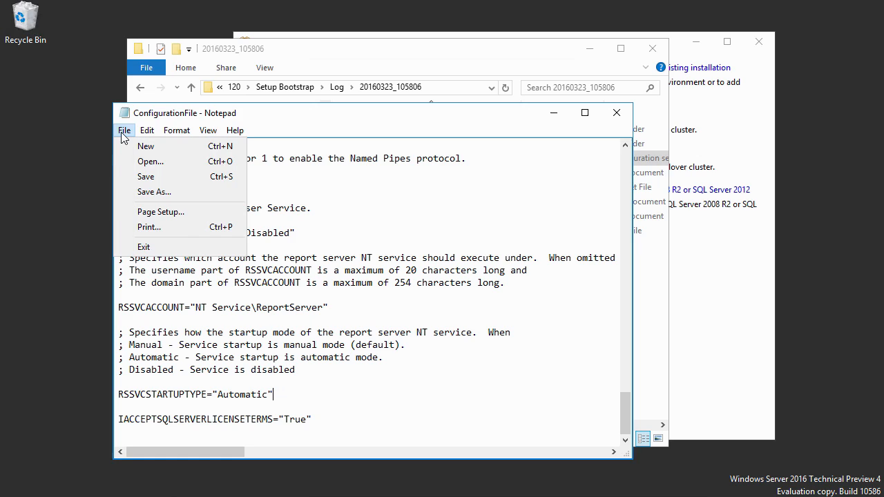
{"action": "left_click", "coordinate": [152, 180]}
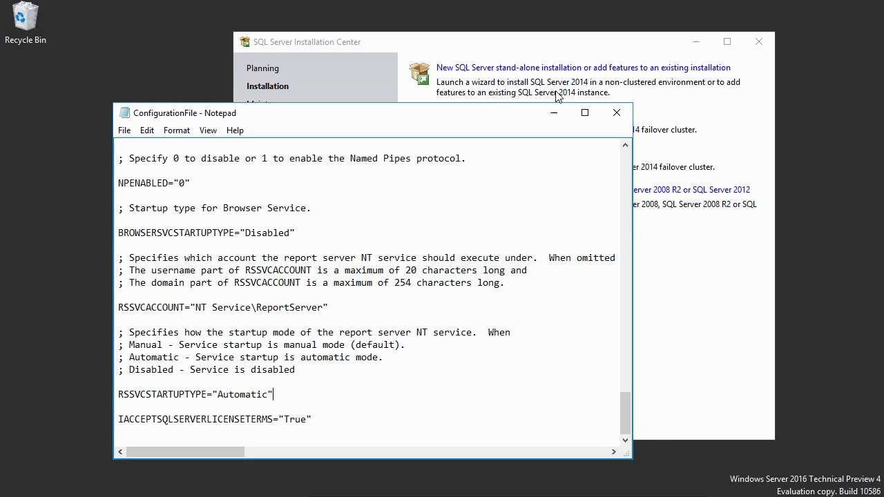
Step: Close the SQL Server Installation Center and open the Setup Bootstrap\Log\20160323_105806 folder in File Explorer
{"action": "left_click", "coordinate": [545, 50]}
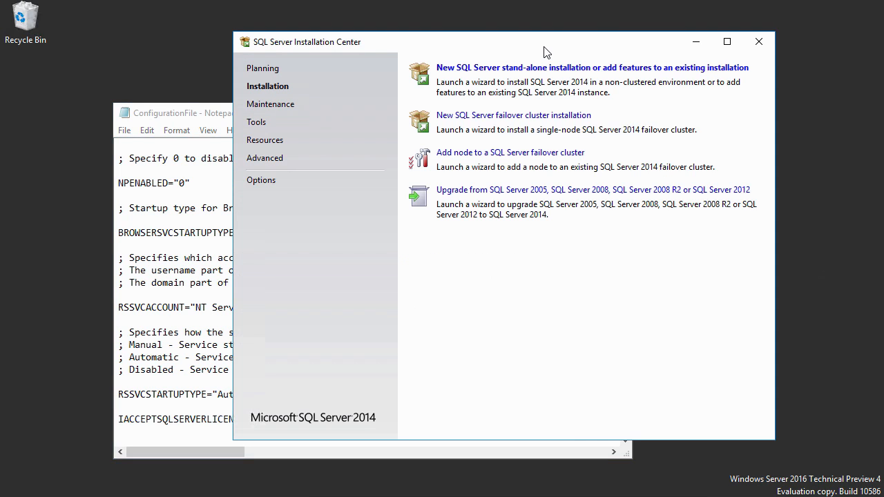
{"action": "left_click", "coordinate": [758, 41]}
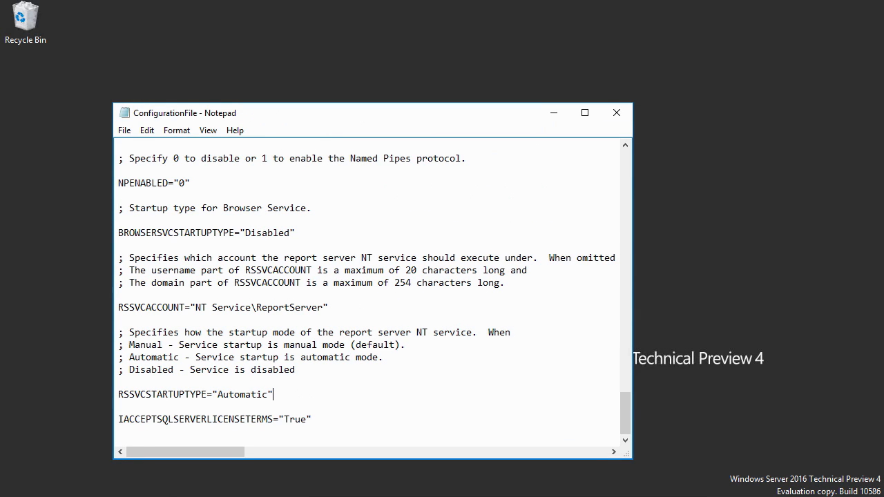
{"action": "left_click", "coordinate": [141, 496]}
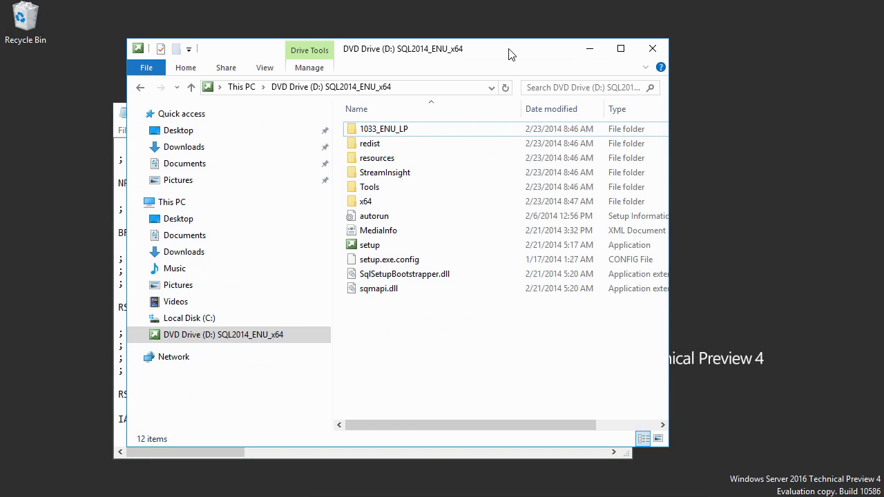
{"action": "left_click_drag", "start_coordinate": [509, 54], "coordinate": [587, 55]}
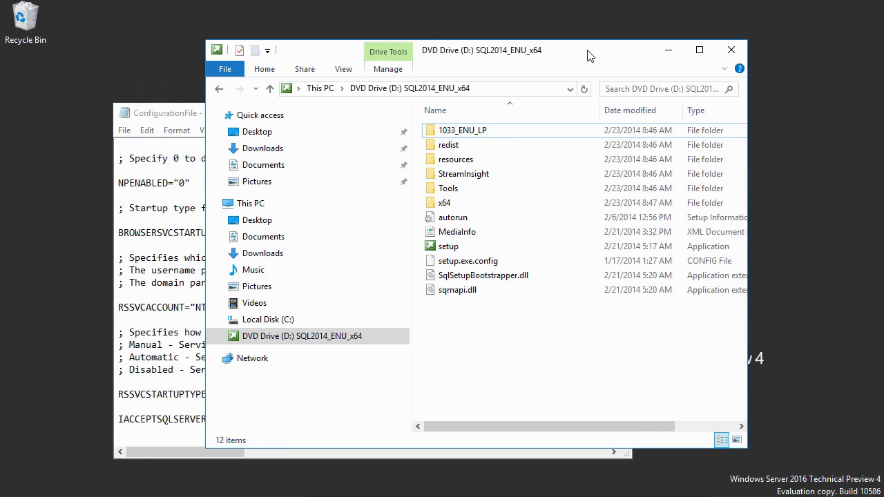
{"action": "left_click", "coordinate": [218, 321]}
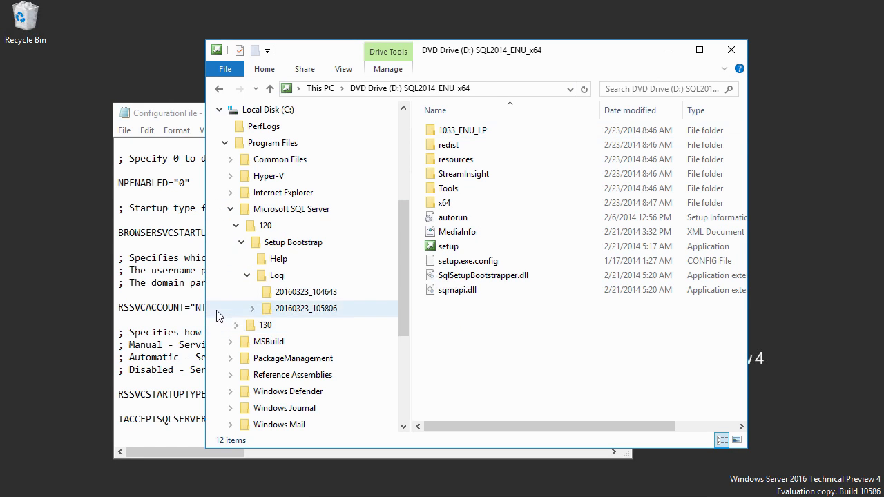
{"action": "left_click", "coordinate": [216, 309]}
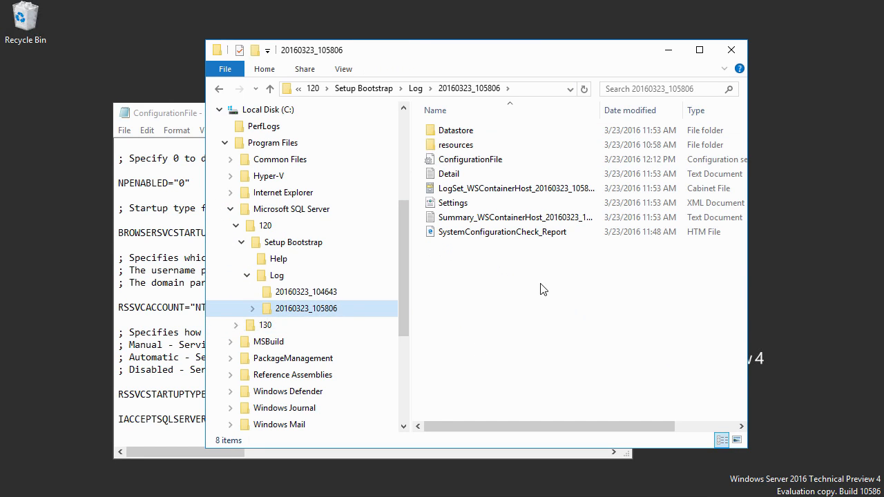
Step: Open a command window in the 20160323_105806 folder and run d:Setup.exe /ConfigurationFile=ConfigurationFile.INI
{"action": "right_click", "coordinate": [523, 281]}
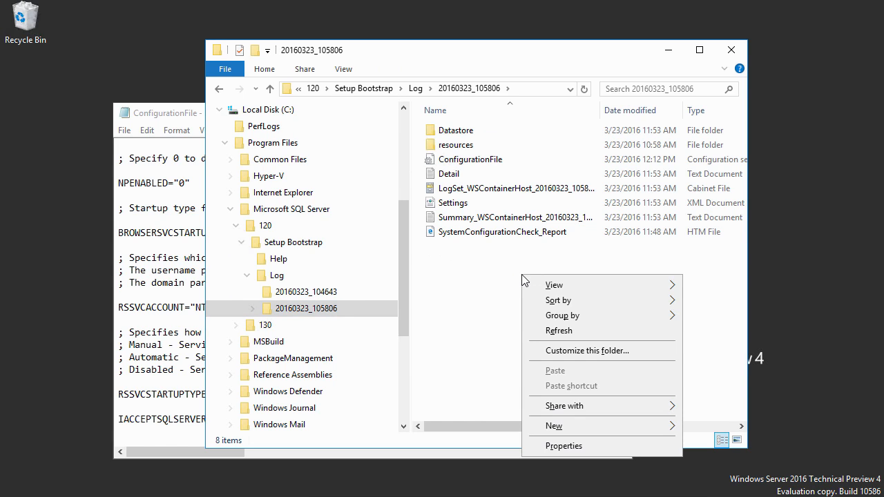
{"action": "right_click", "coordinate": [457, 291], "text": "shift"}
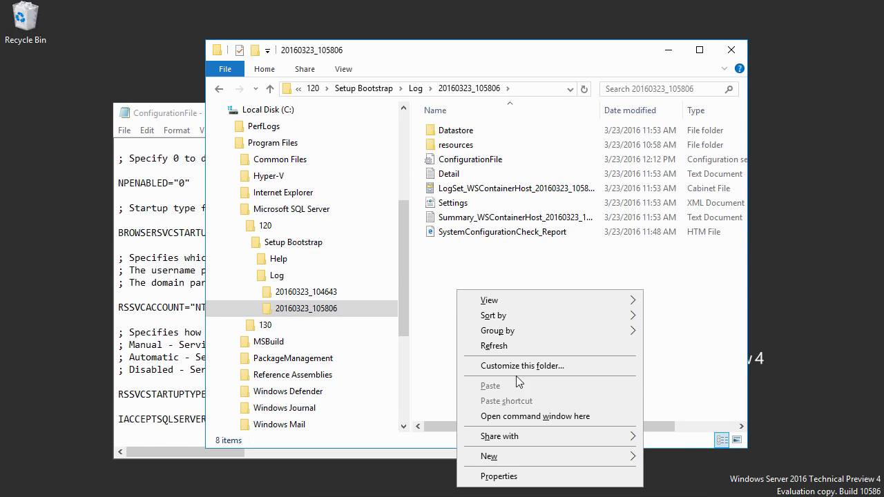
{"action": "left_click", "coordinate": [529, 416]}
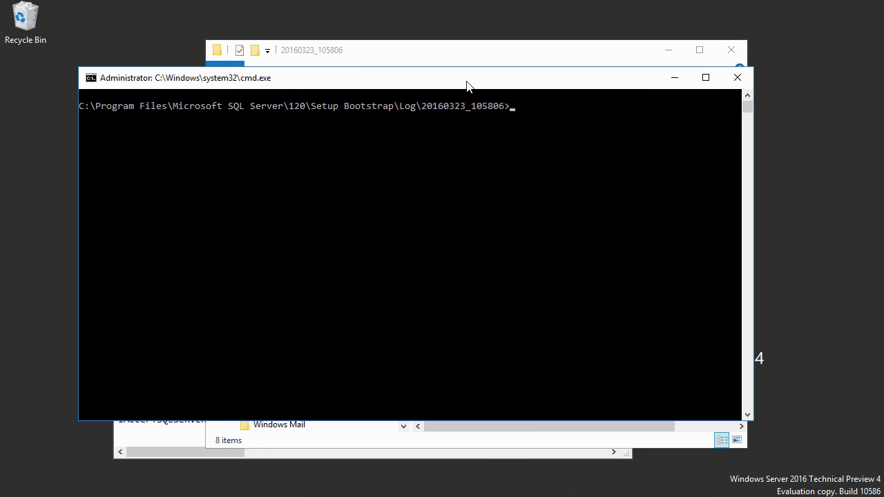
{"action": "left_click_drag", "start_coordinate": [470, 77], "coordinate": [478, 124]}
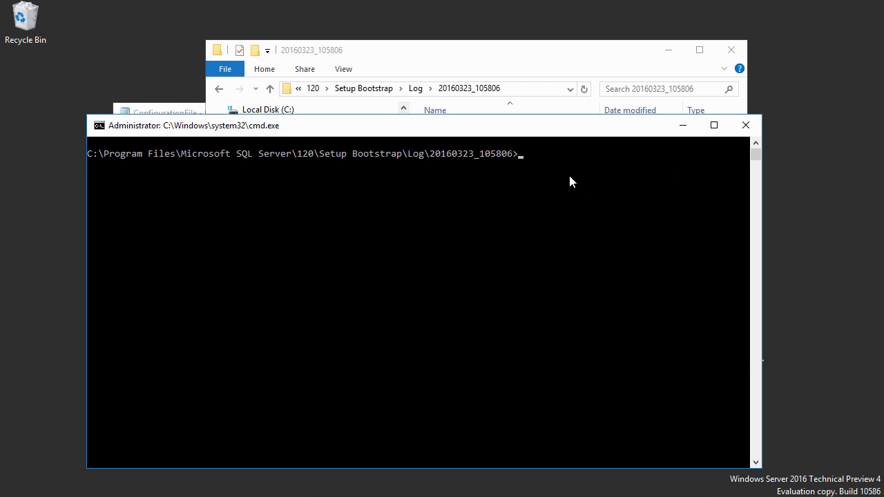
{"action": "right_click", "coordinate": [522, 163]}
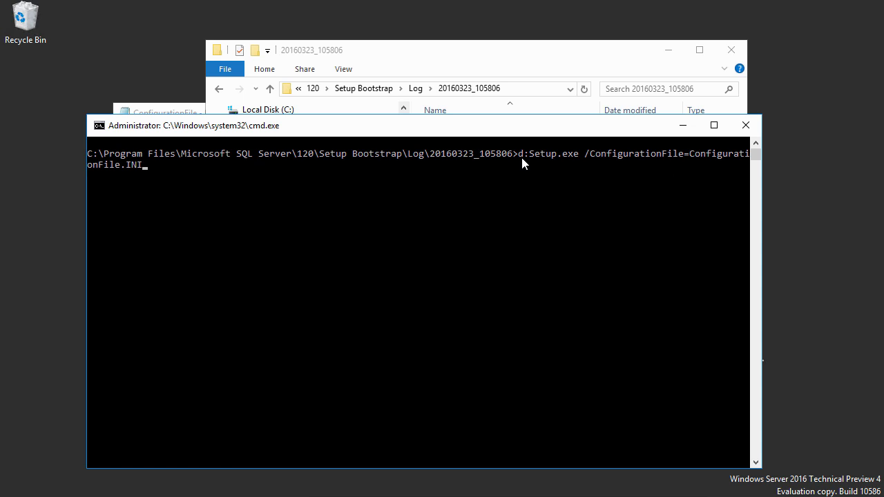
{"action": "key", "text": "Return"}
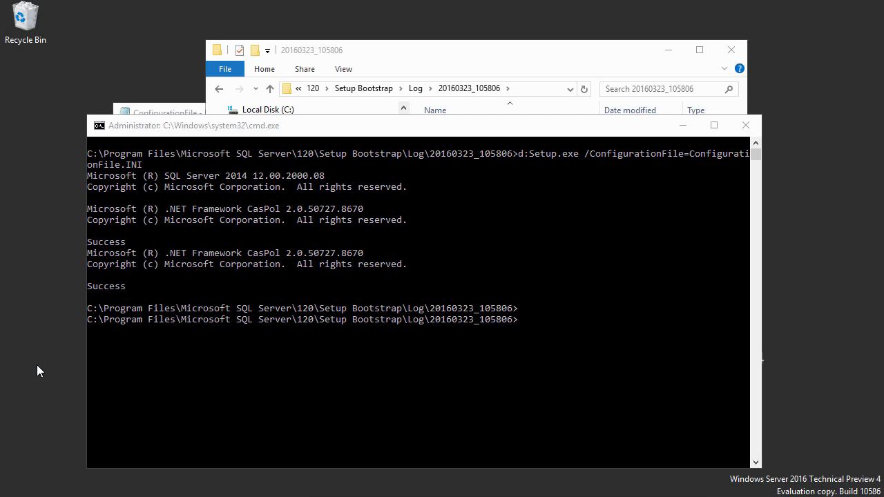
Step: Launch SQL Server 2014 Management Studio from the installed Microsoft SQL Server 2014 programs
{"action": "key", "text": "super"}
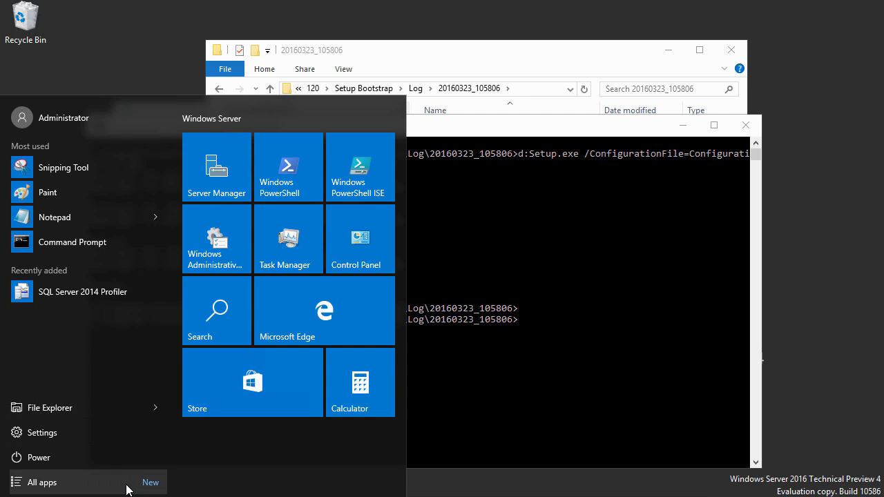
{"action": "left_click", "coordinate": [127, 488]}
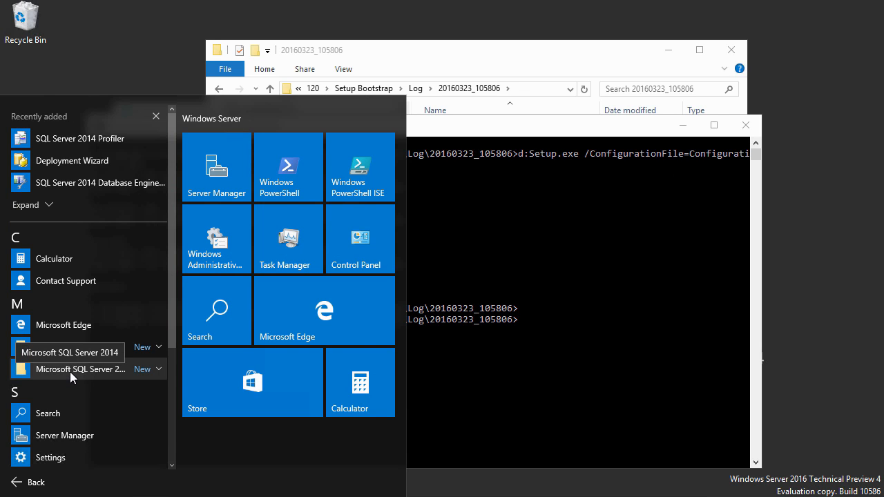
{"action": "left_click", "coordinate": [70, 371]}
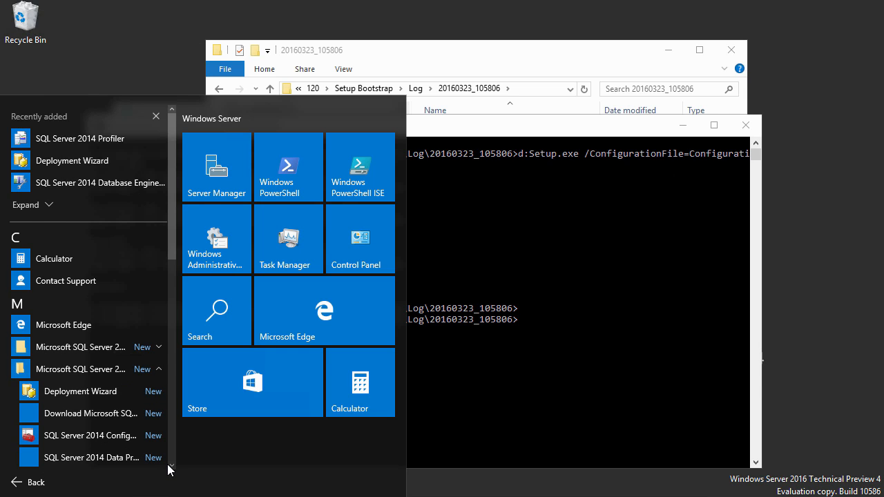
{"action": "scroll", "coordinate": [171, 470], "scroll_direction": "down", "scroll_amount": 3}
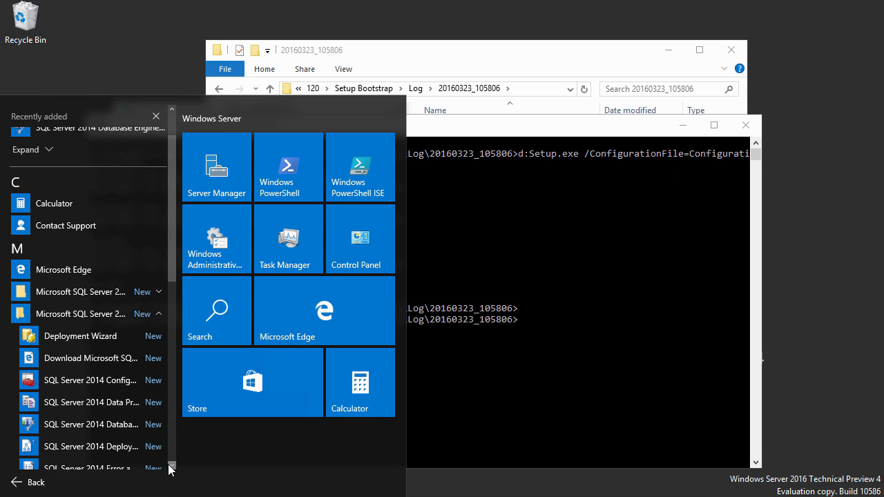
{"action": "scroll", "coordinate": [170, 469], "scroll_direction": "down", "scroll_amount": 3}
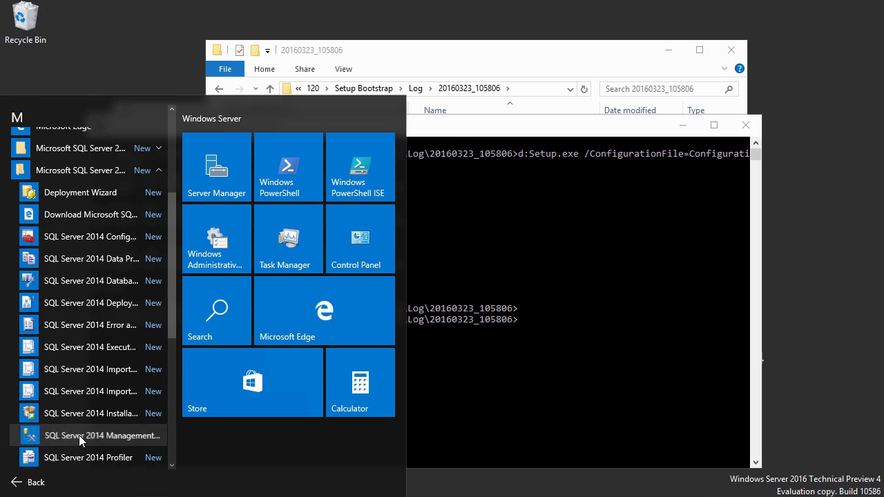
{"action": "left_click", "coordinate": [79, 435]}
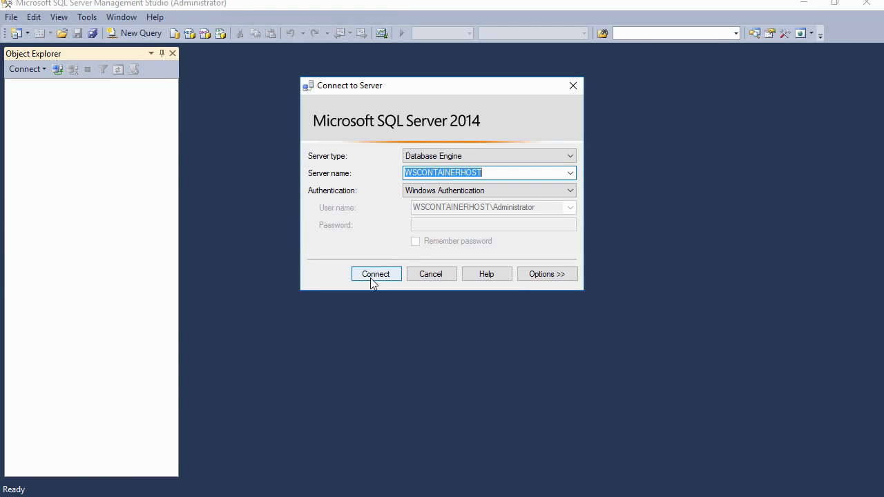
Step: Connect to the WSCONTAINERHOST Database Engine with Windows Authentication and expand its Databases folder
{"action": "left_click", "coordinate": [373, 274]}
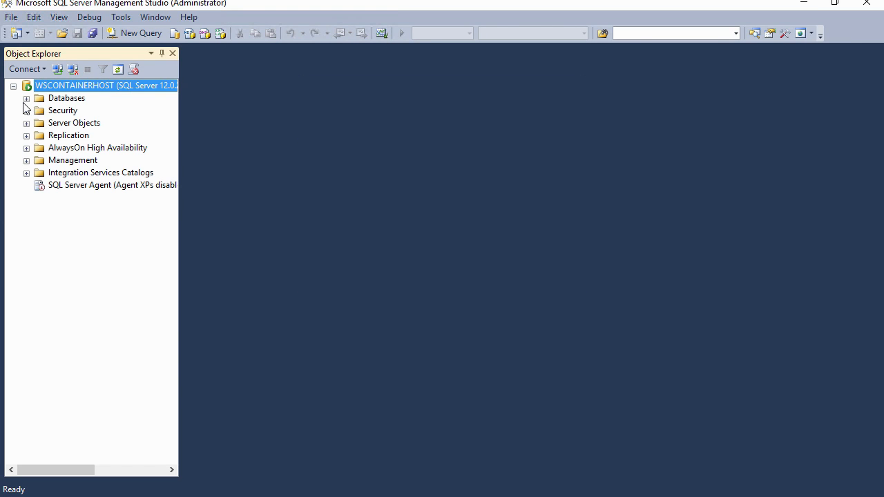
{"action": "left_click", "coordinate": [27, 98]}
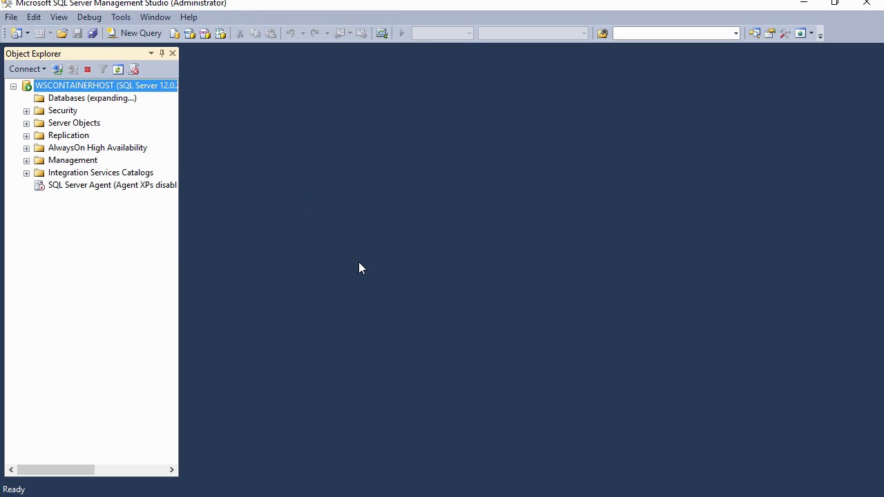